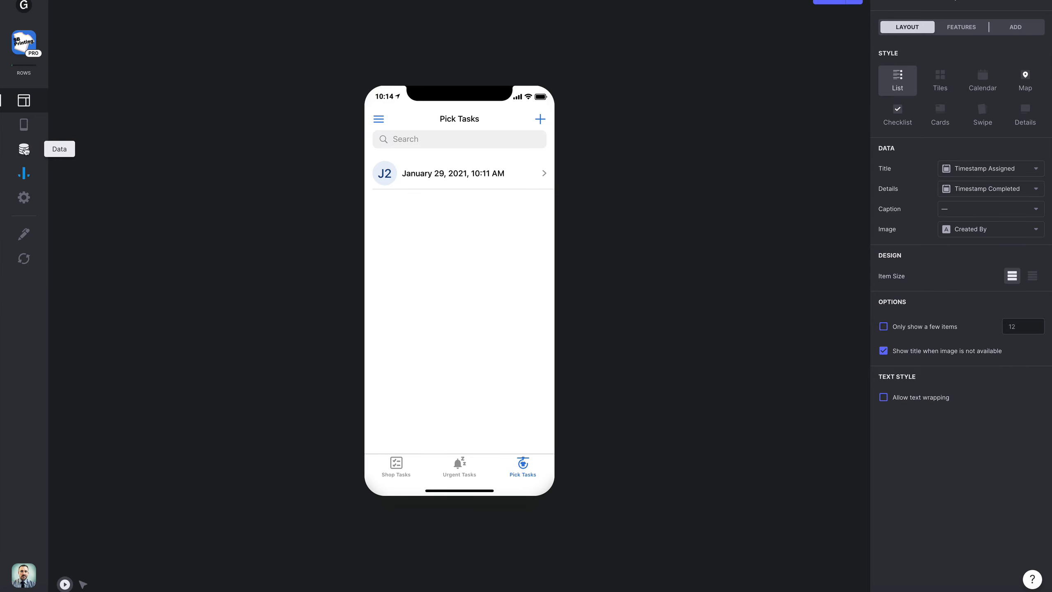
Examine the Pick Task sheet and the Source Name column of the Sources sheet in the data editor.
click(24, 149)
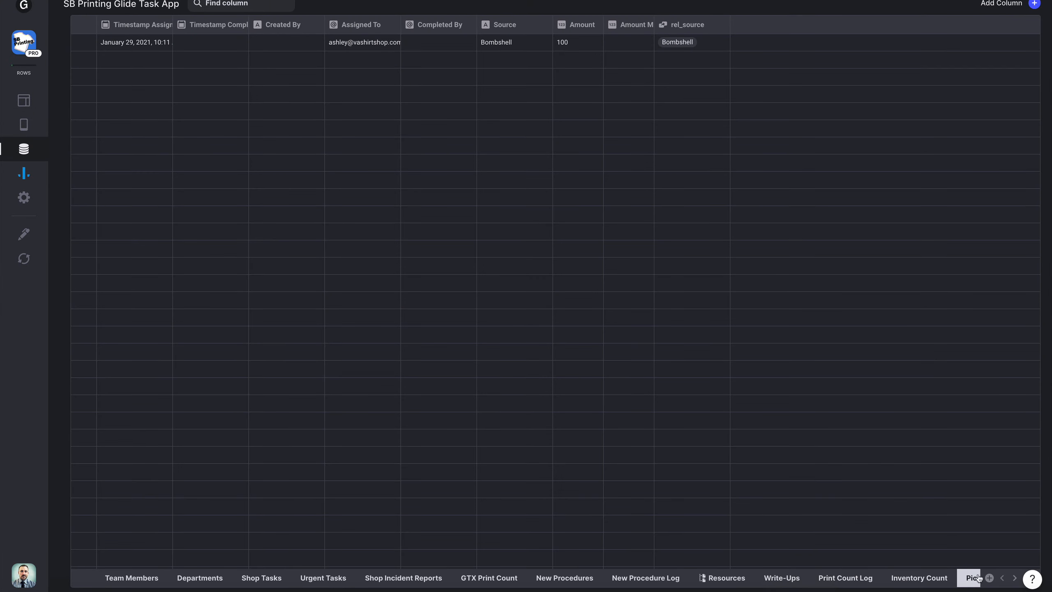
click(1015, 577)
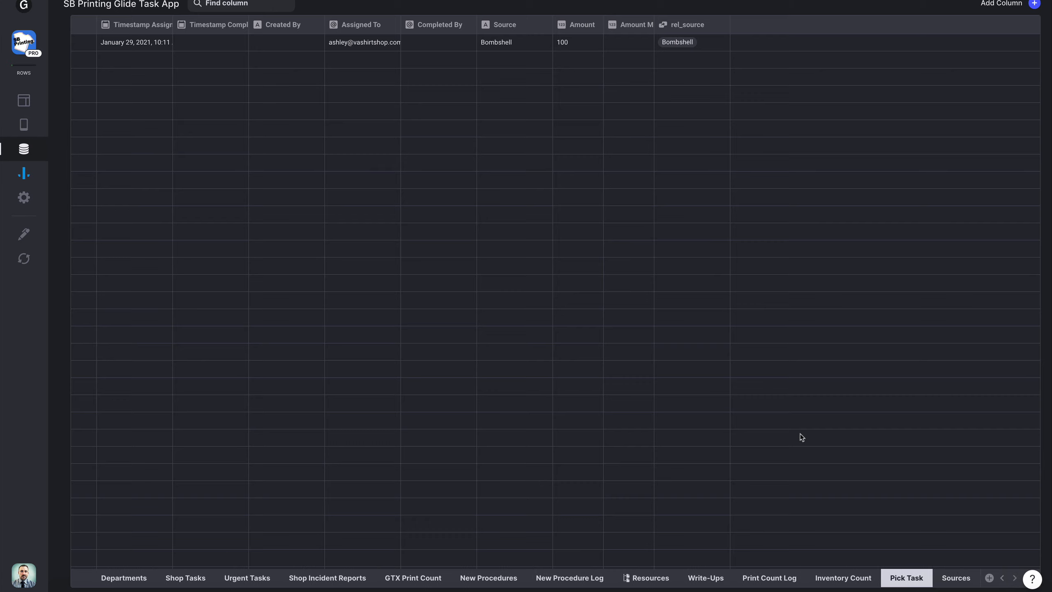
click(119, 43)
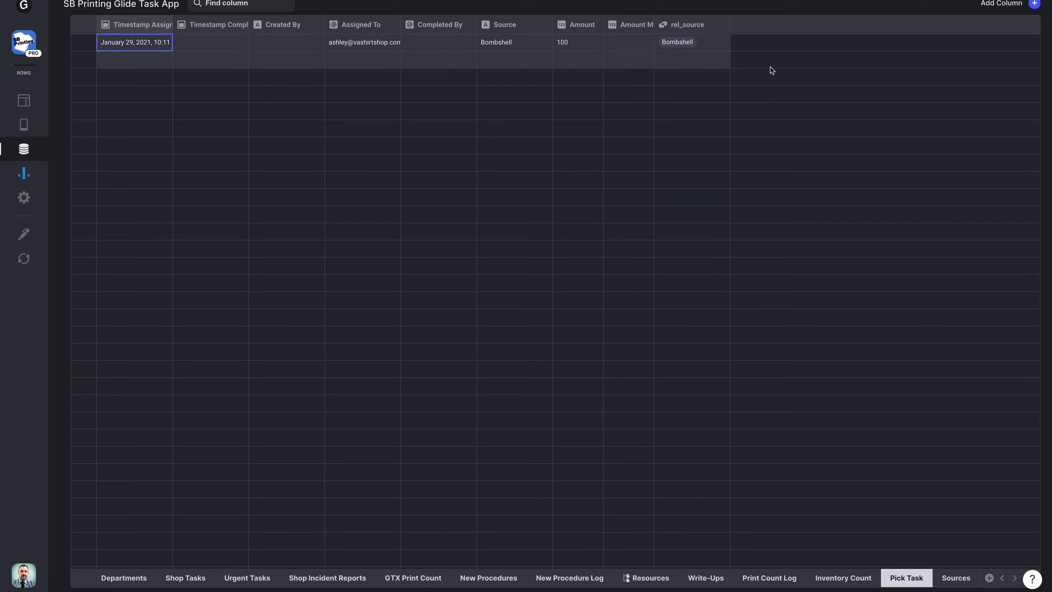
click(957, 578)
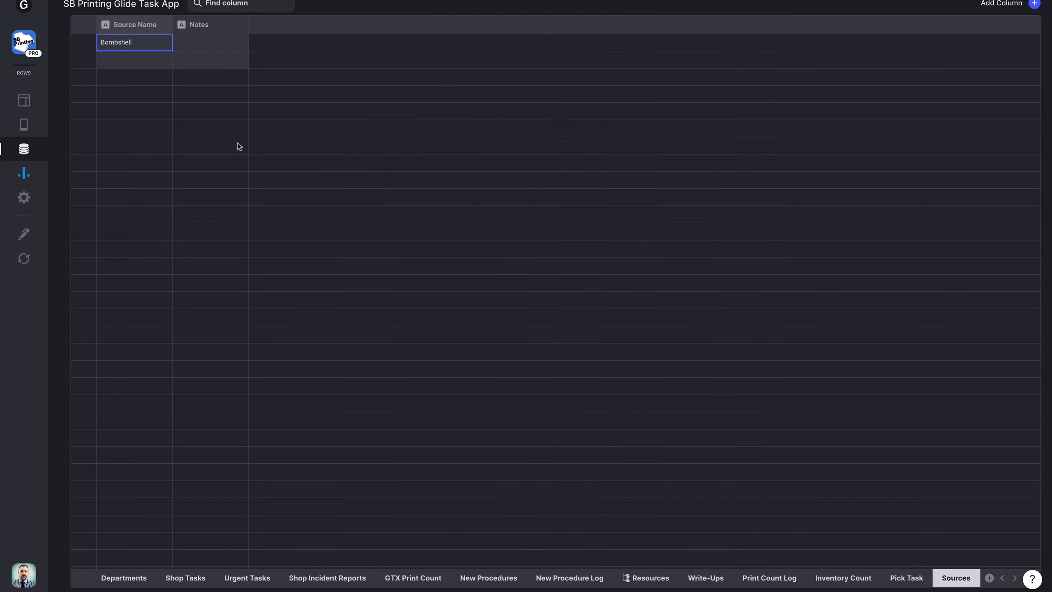
click(146, 40)
click(125, 73)
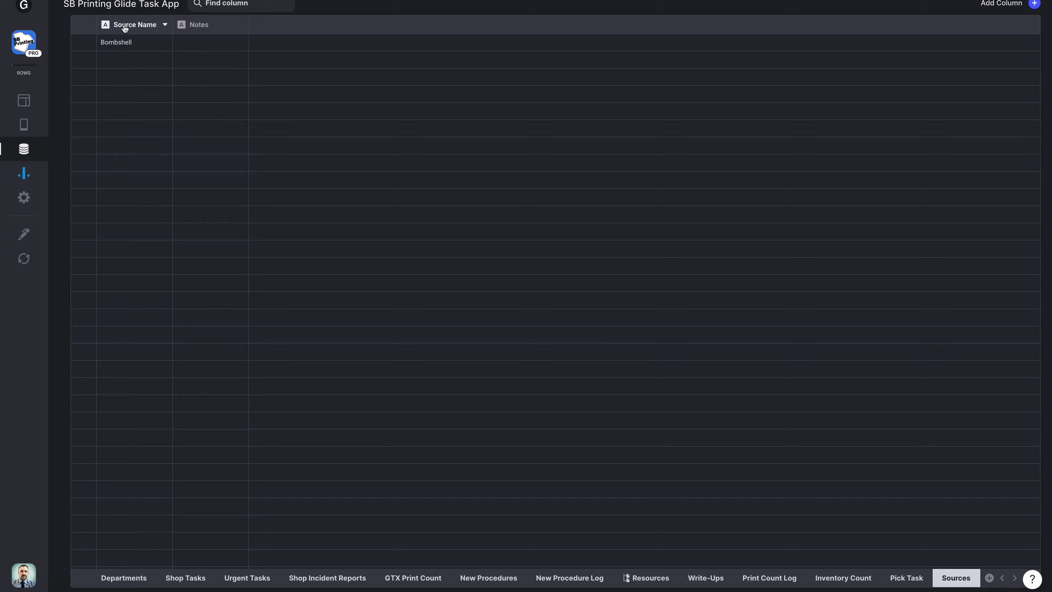
Review how the rel_source relation in the Pick Task sheet matches Source to Source Name in the Sources sheet.
click(917, 582)
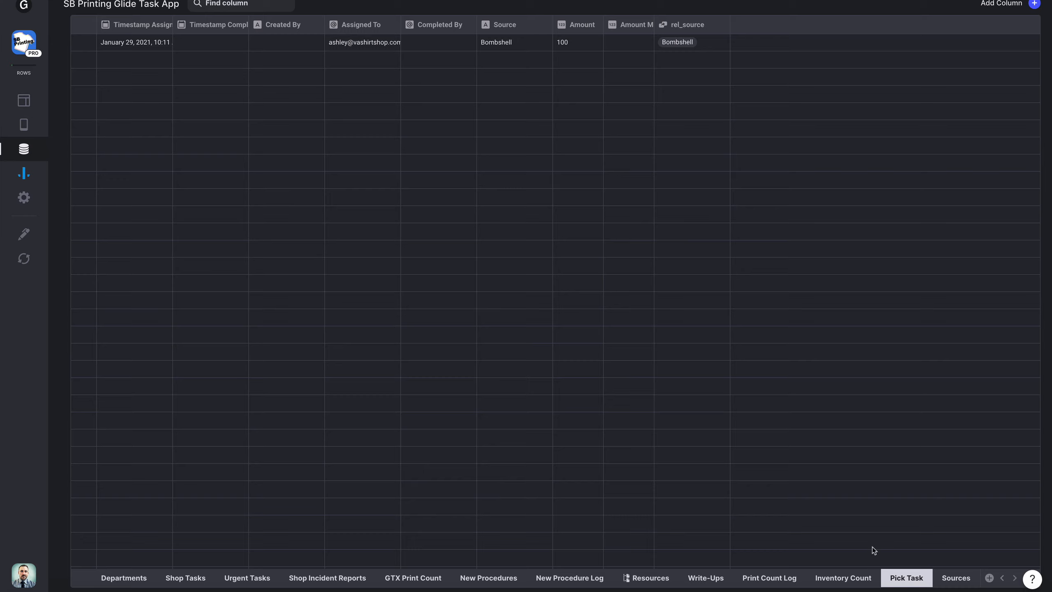
click(534, 43)
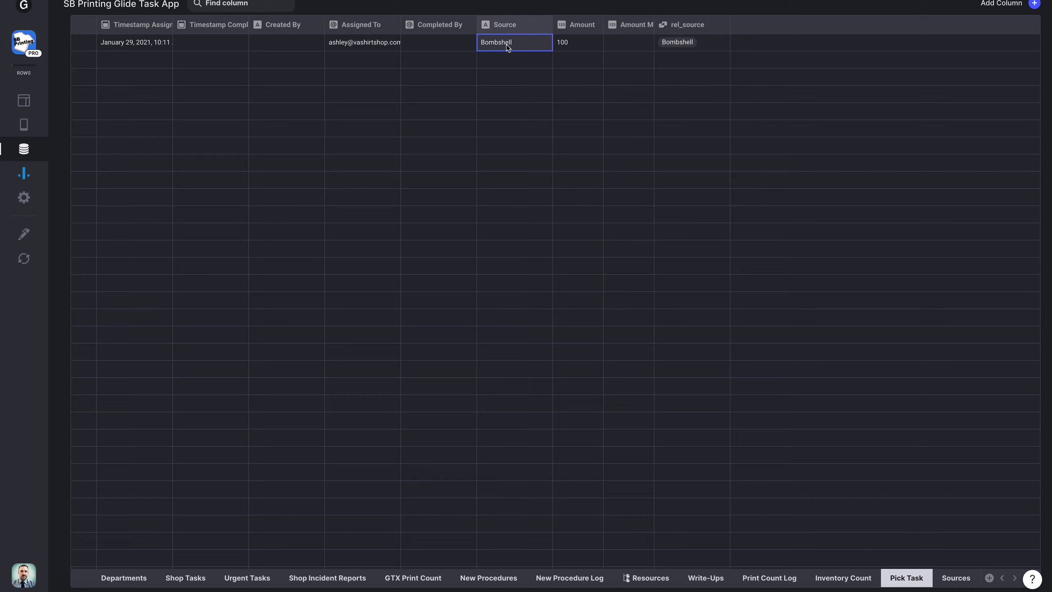
click(524, 25)
click(721, 26)
click(707, 44)
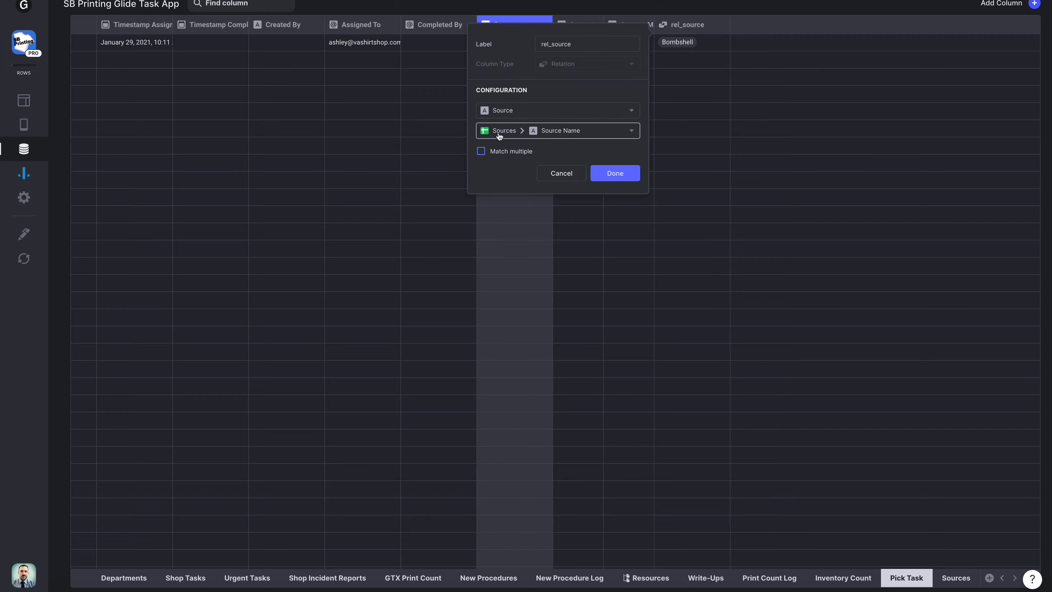
click(614, 173)
Open the add form of Pick Tasks in the layout editor and review its Source choice list.
click(24, 100)
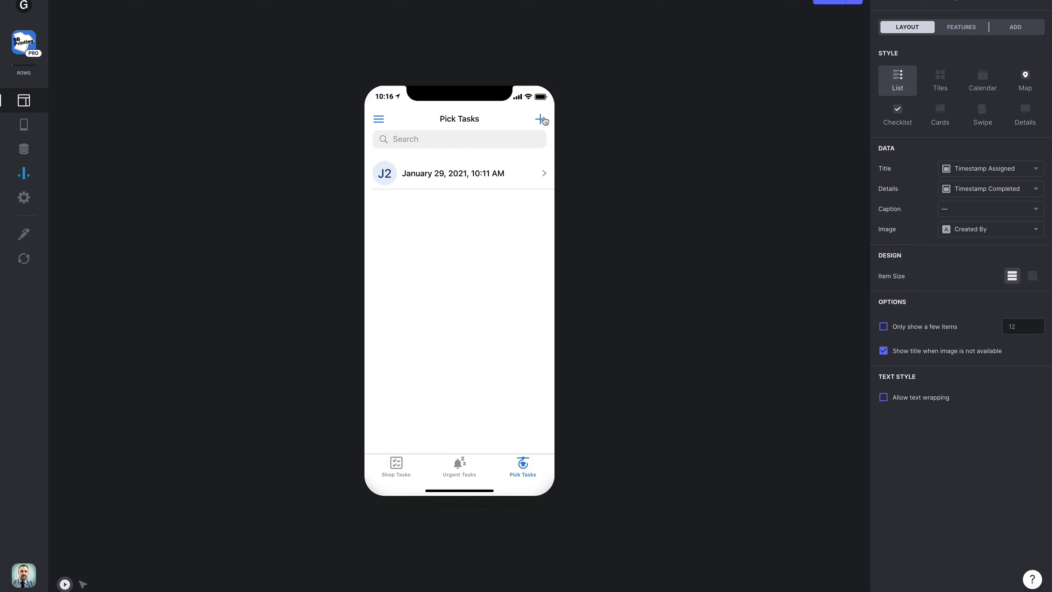
click(541, 119)
click(375, 238)
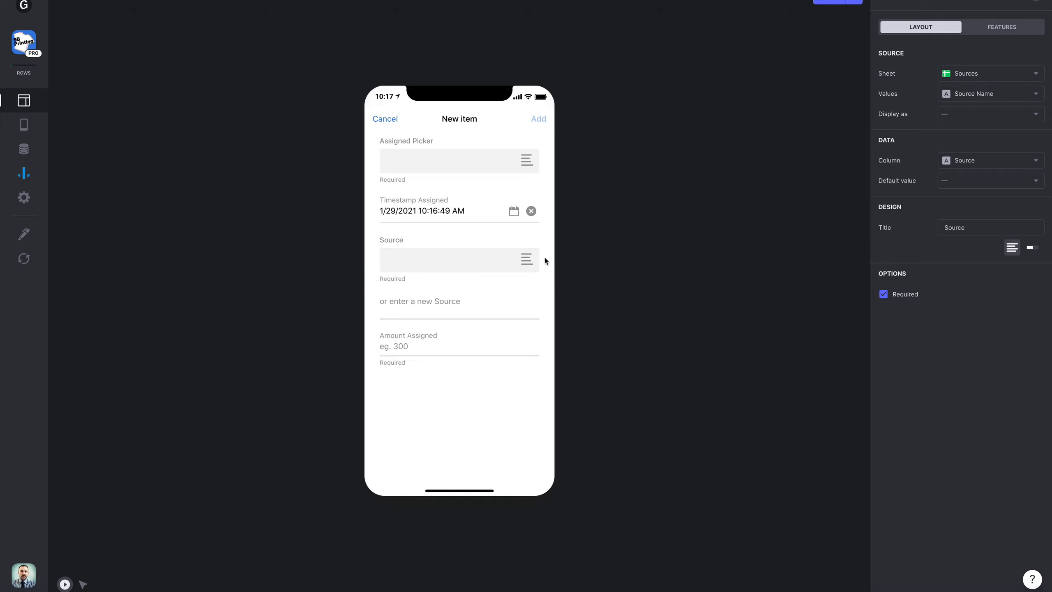
click(532, 259)
click(400, 145)
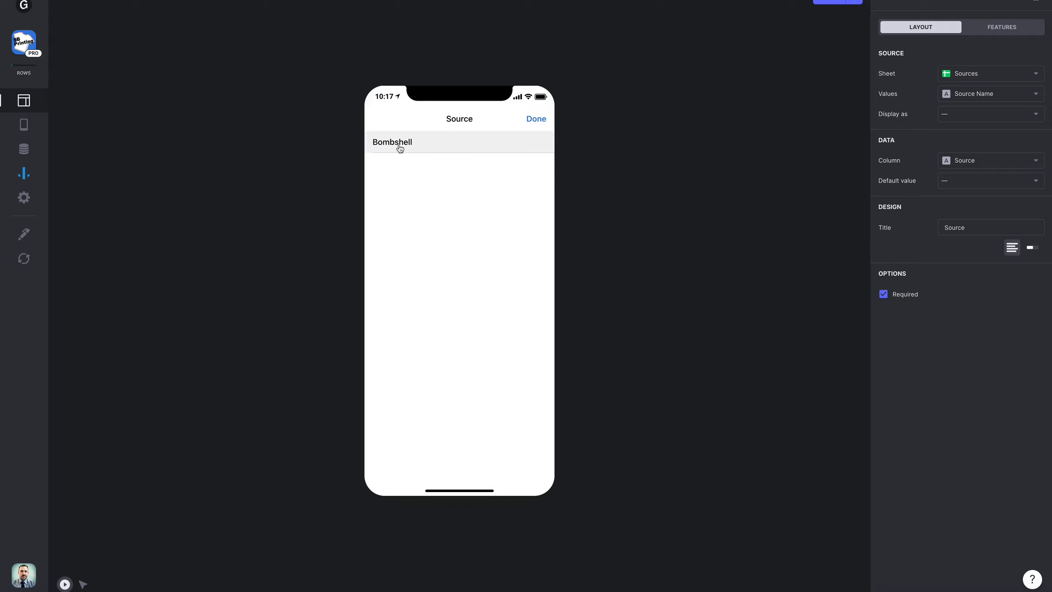
click(537, 119)
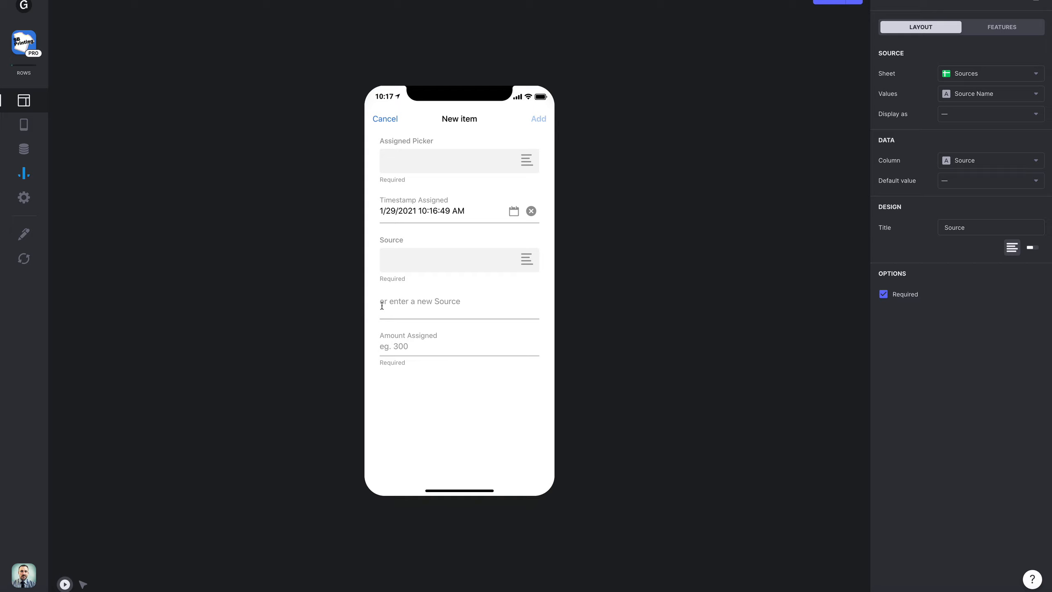
Test the form's two source inputs, using Bombshell in the choice list and New Source in the text entry.
click(440, 307)
click(439, 306)
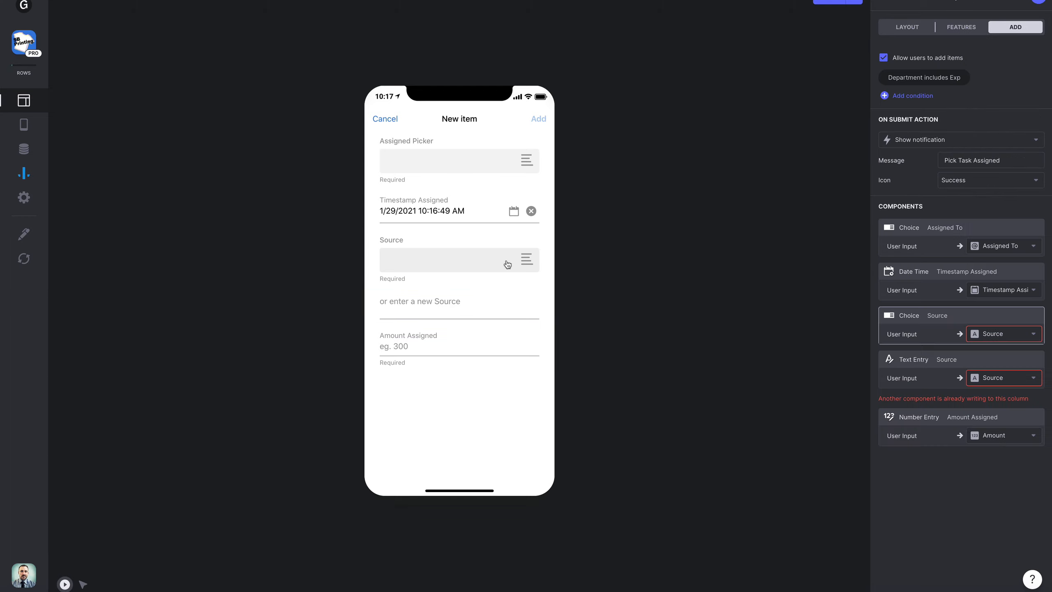
click(508, 263)
click(431, 146)
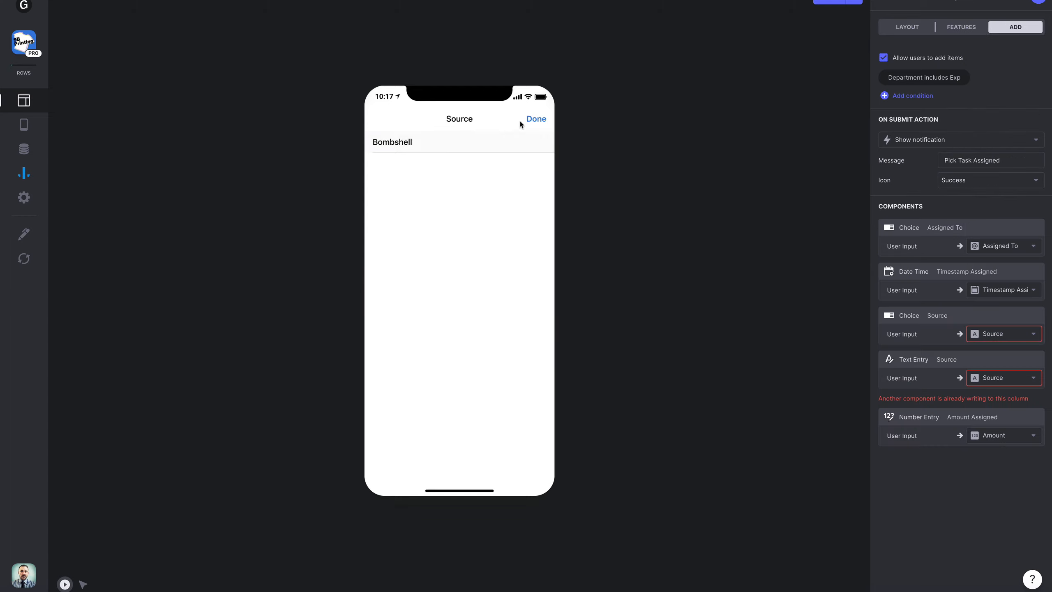
click(536, 118)
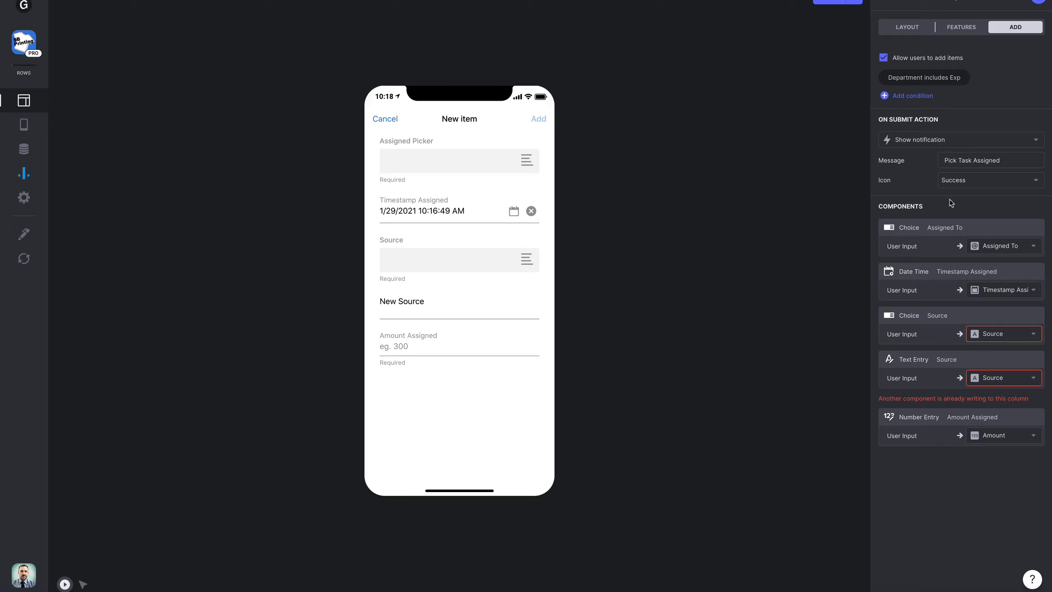
Check the visibility condition of the new-source text entry component and clear its test text from the form.
click(946, 360)
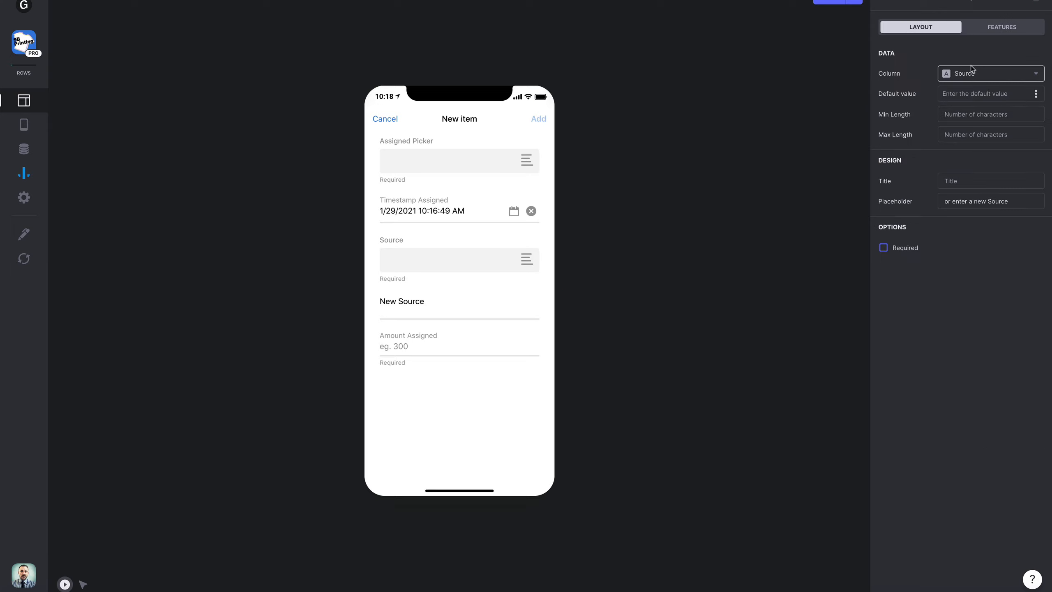
click(1006, 30)
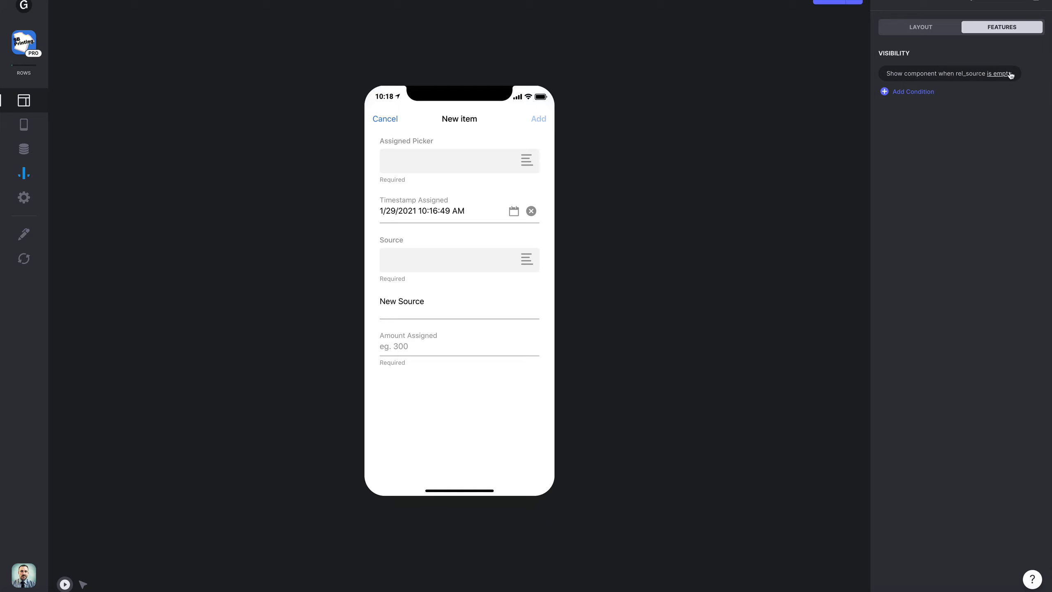
click(463, 305)
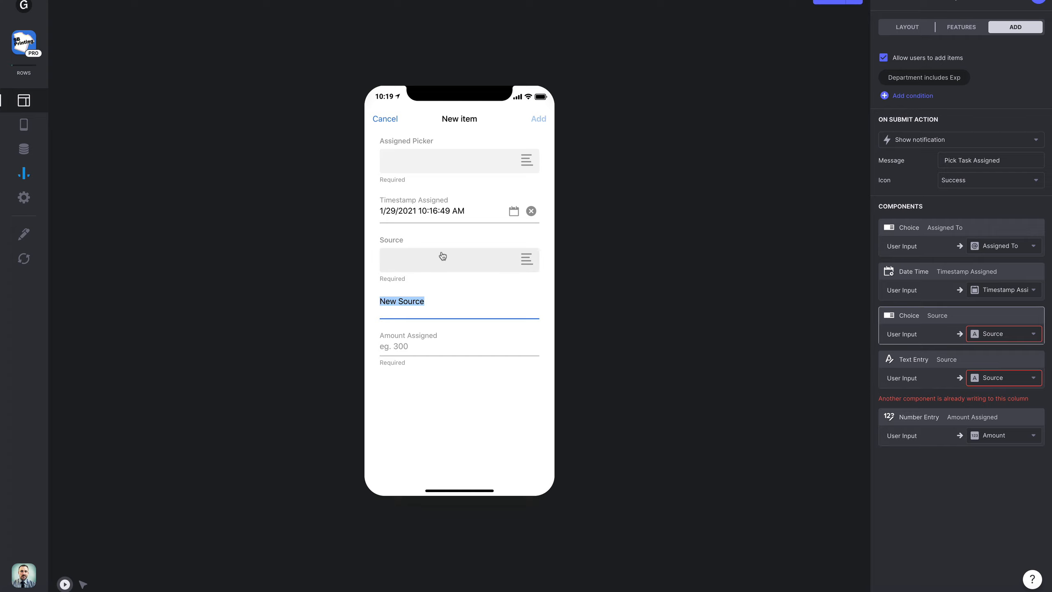
click(463, 382)
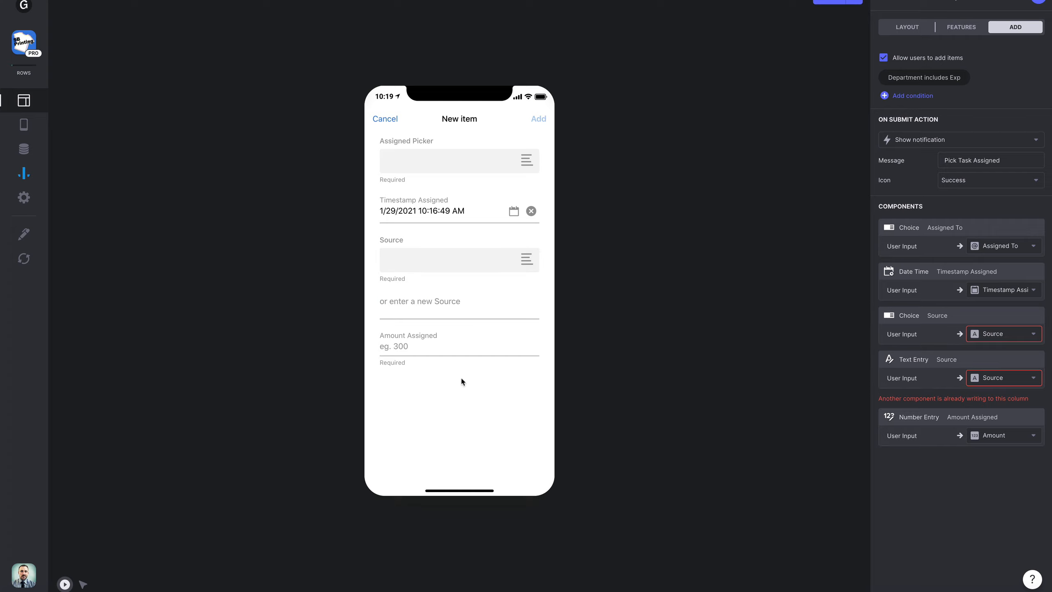
Preview how the form responds to Bombshell chosen as the Source, and cancel the new item.
click(418, 255)
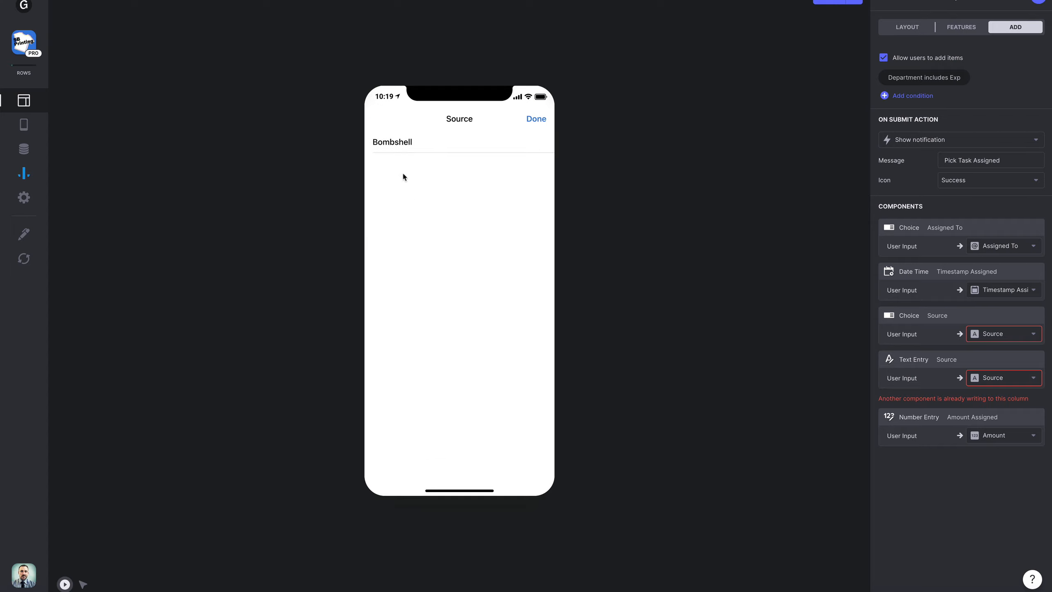
click(400, 143)
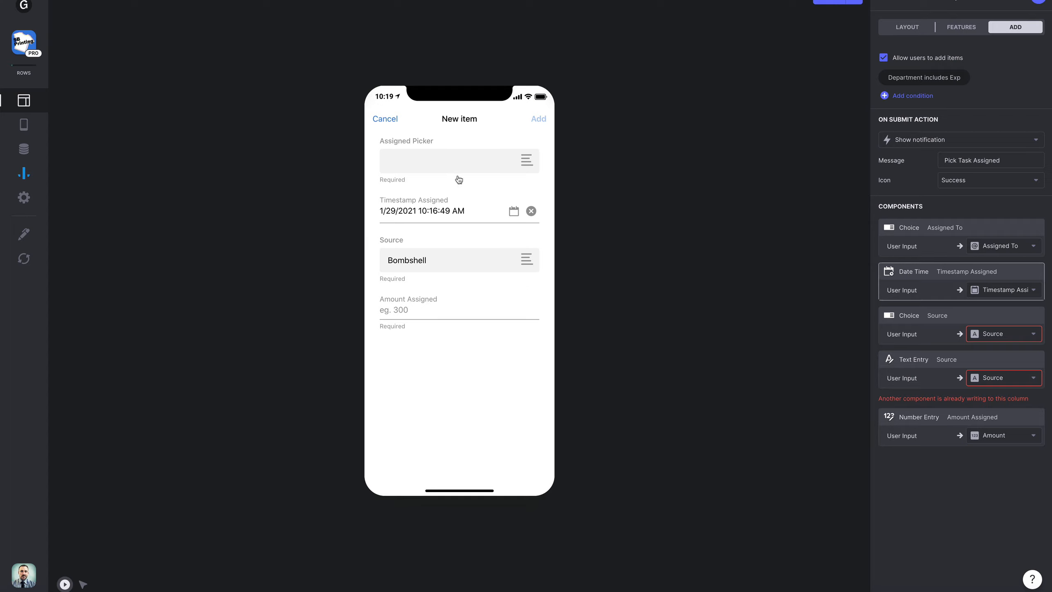
click(385, 119)
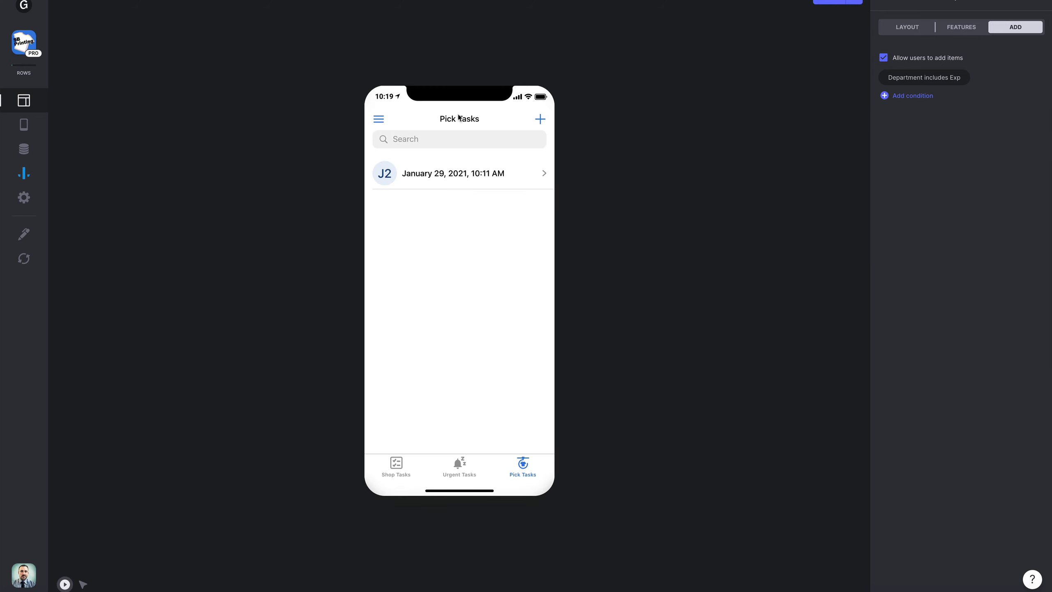
Create a new custom action as the on-submit action of the Pick Tasks add form.
click(539, 117)
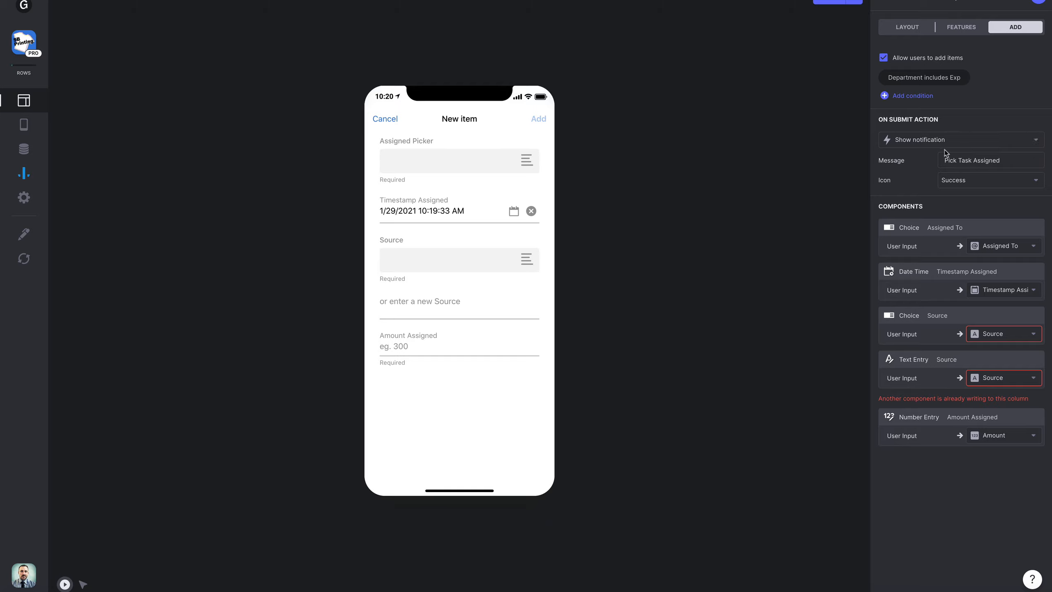
click(920, 141)
click(922, 164)
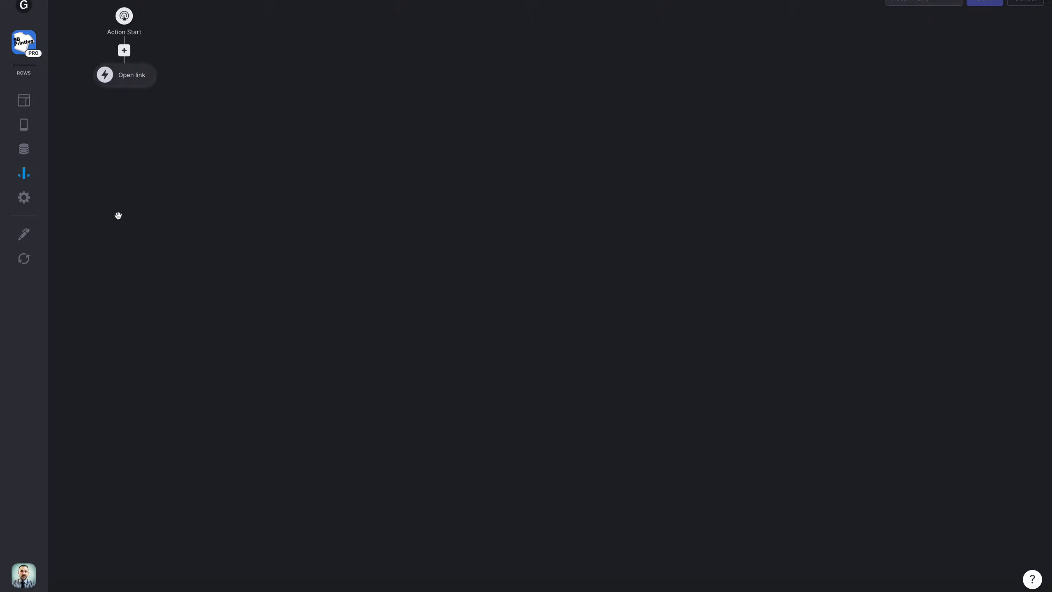
Add a condition to the action flow requiring that rel_source is not empty.
click(124, 50)
click(152, 53)
click(141, 105)
click(128, 125)
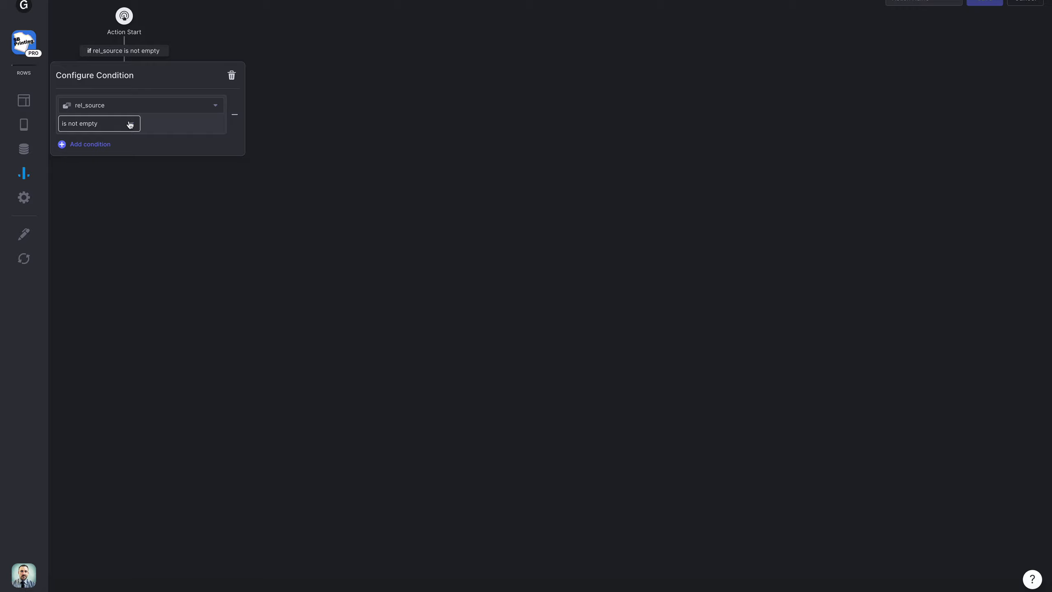
click(138, 218)
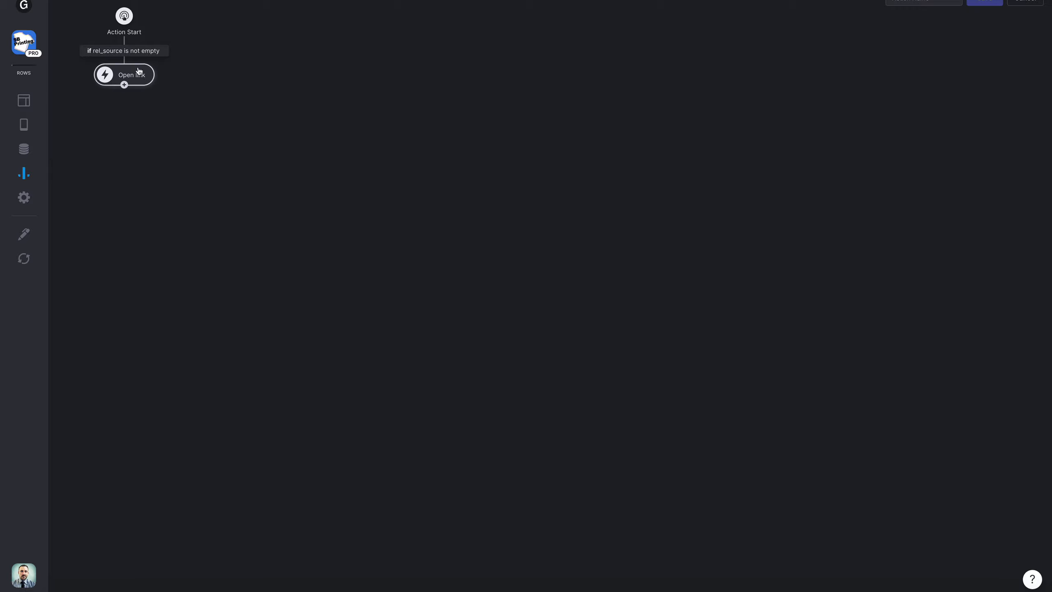
Change the conditional branch's action to Show notification with the message "Pick Task Assigned!".
click(143, 75)
click(147, 137)
scroll(150, 286, down, 3)
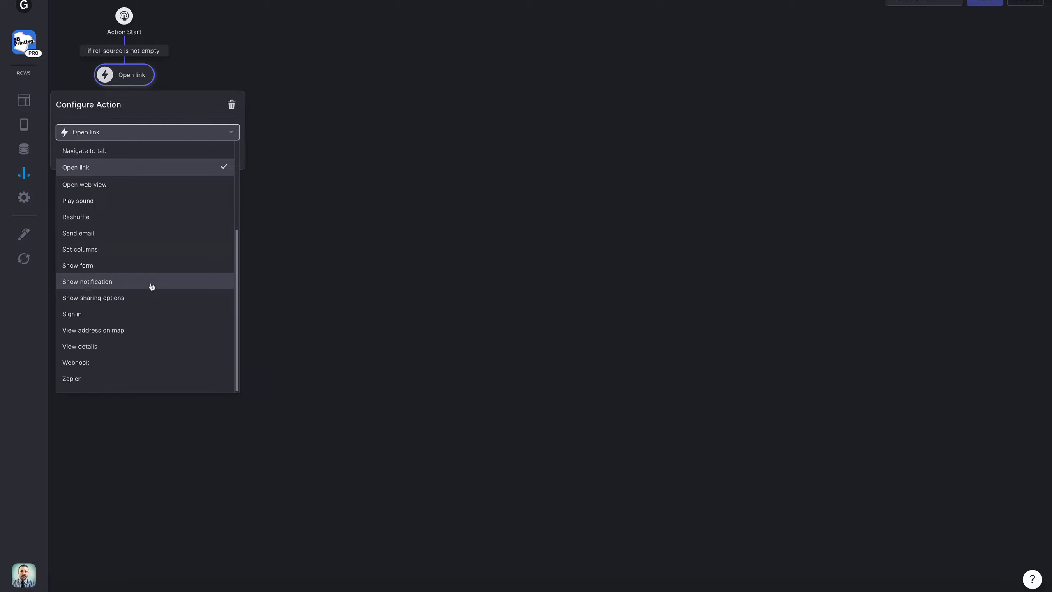
click(152, 287)
click(175, 152)
text(Pick Task Assigned!)
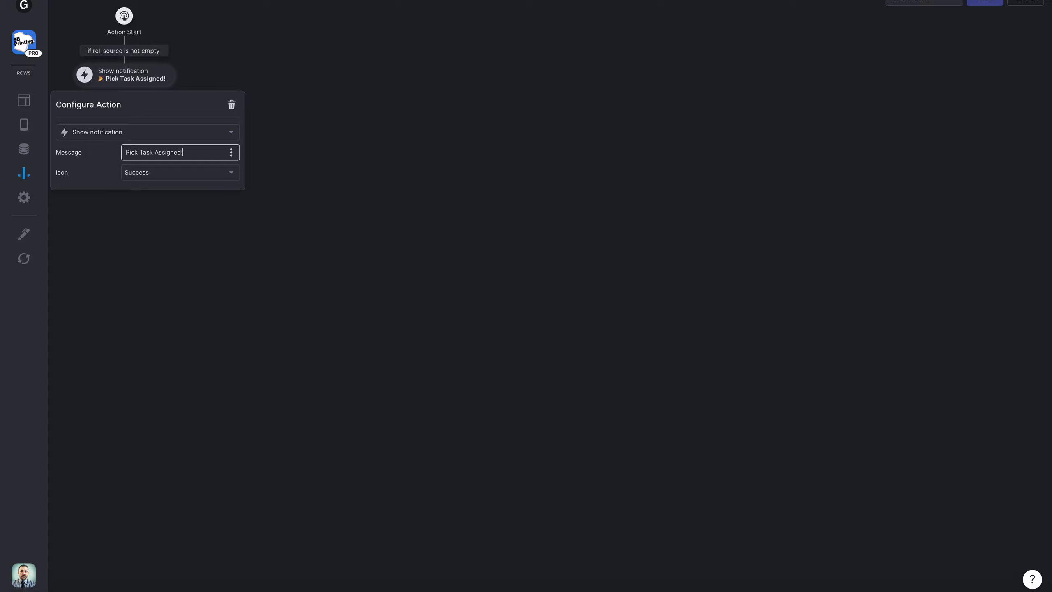
click(194, 65)
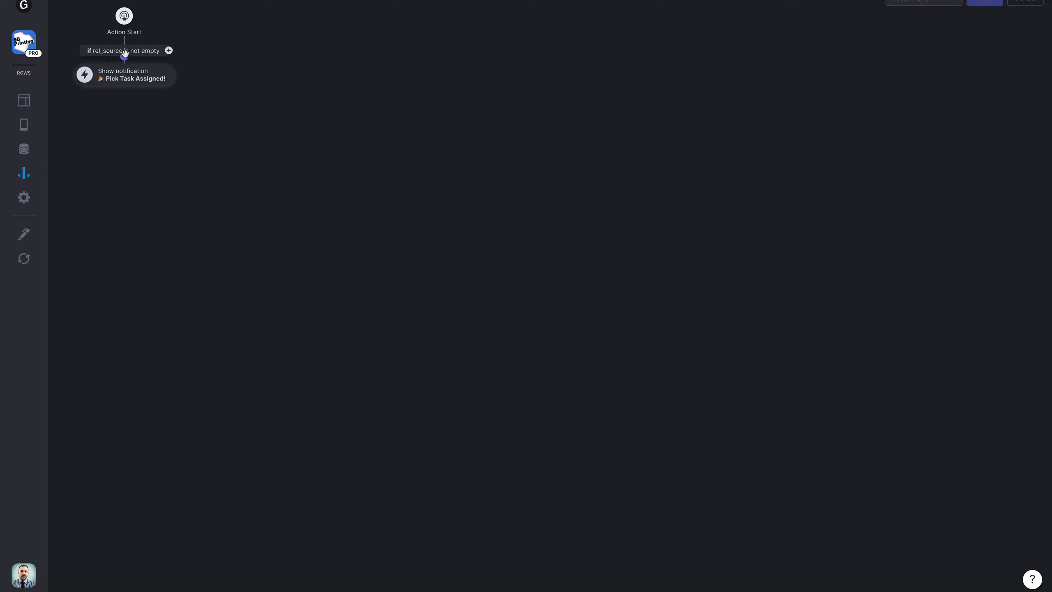
Add an else branch with an Add row action that targets the Sources sheet.
click(168, 50)
click(276, 52)
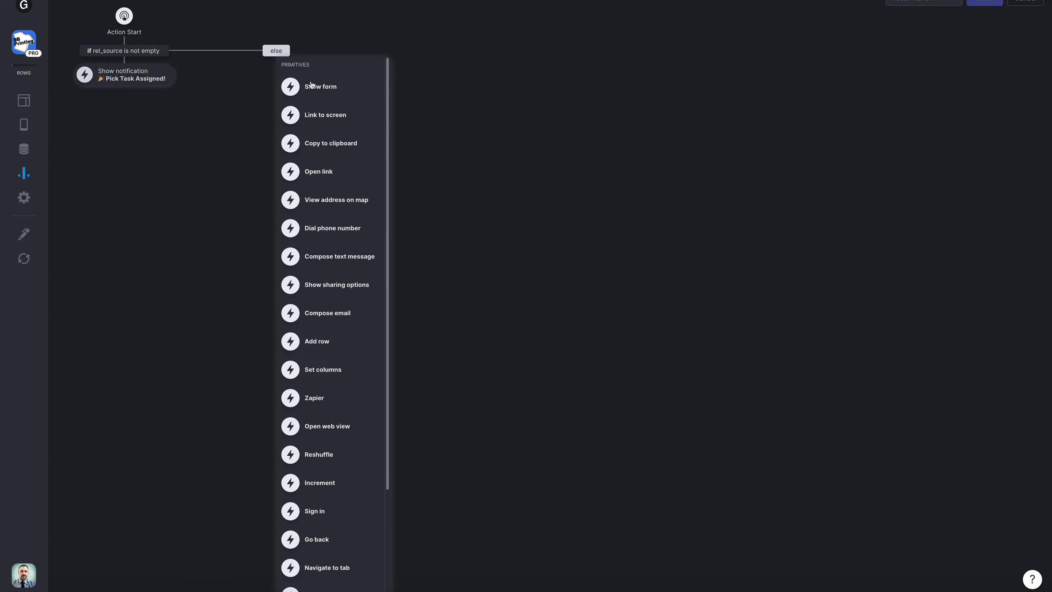
click(327, 345)
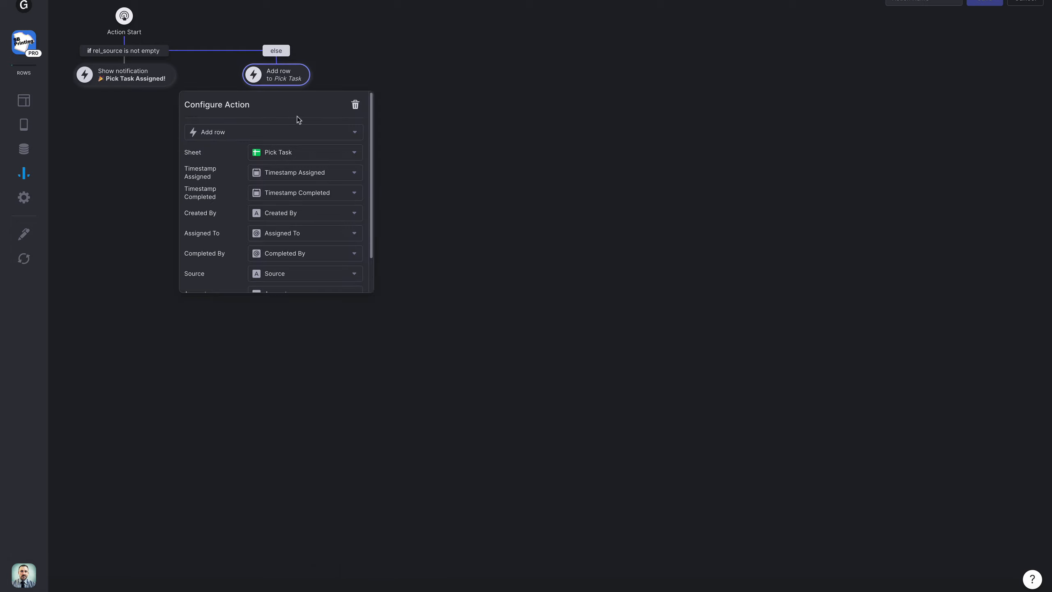
click(295, 152)
scroll(299, 292, down, 1)
click(300, 398)
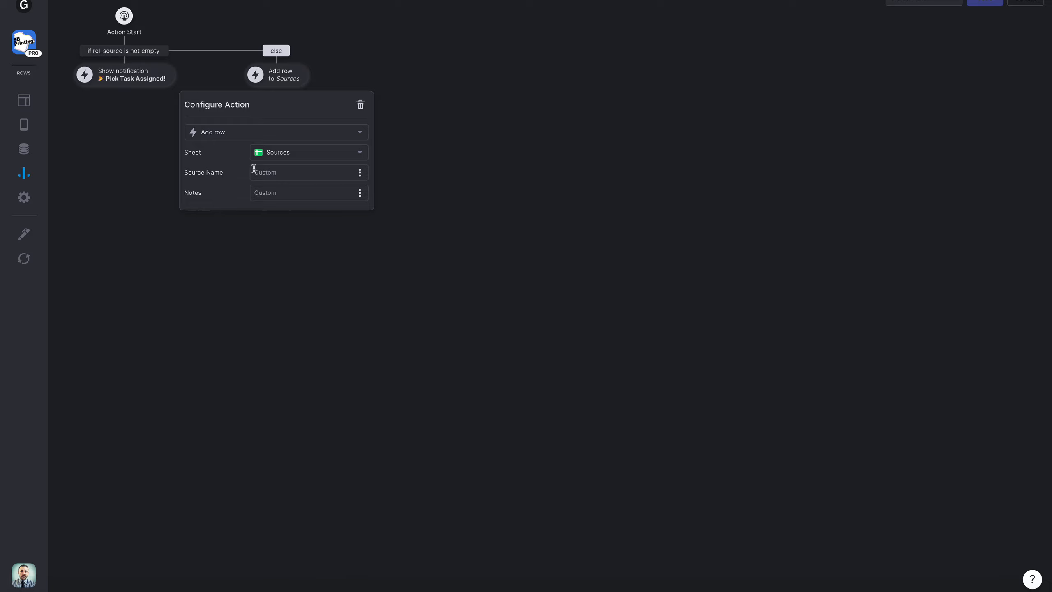
Map the new row's Source Name to the Source column and close the action's configuration.
click(360, 174)
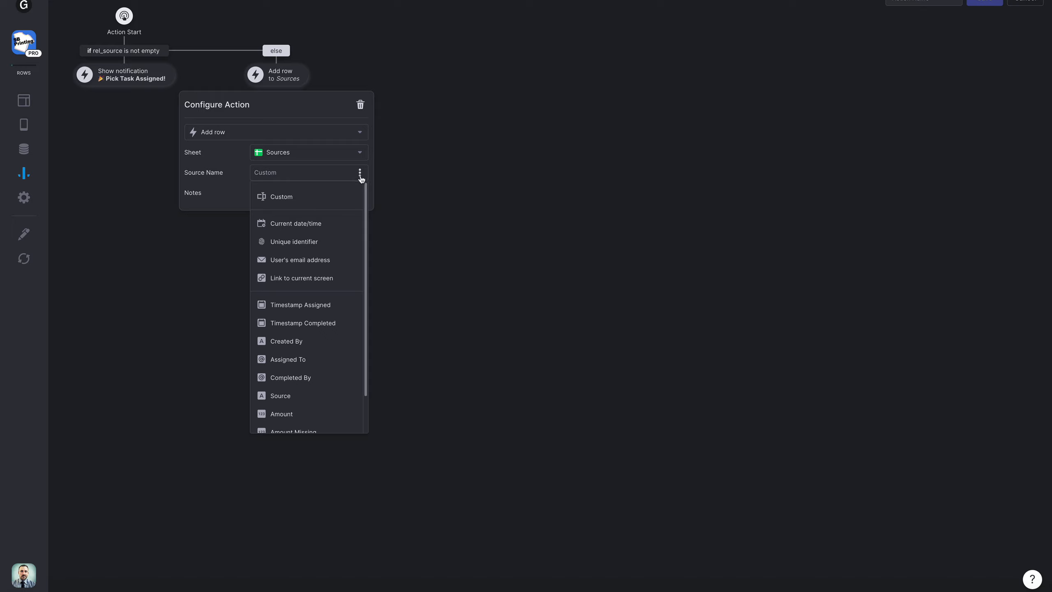
scroll(321, 326, down, 1)
click(306, 350)
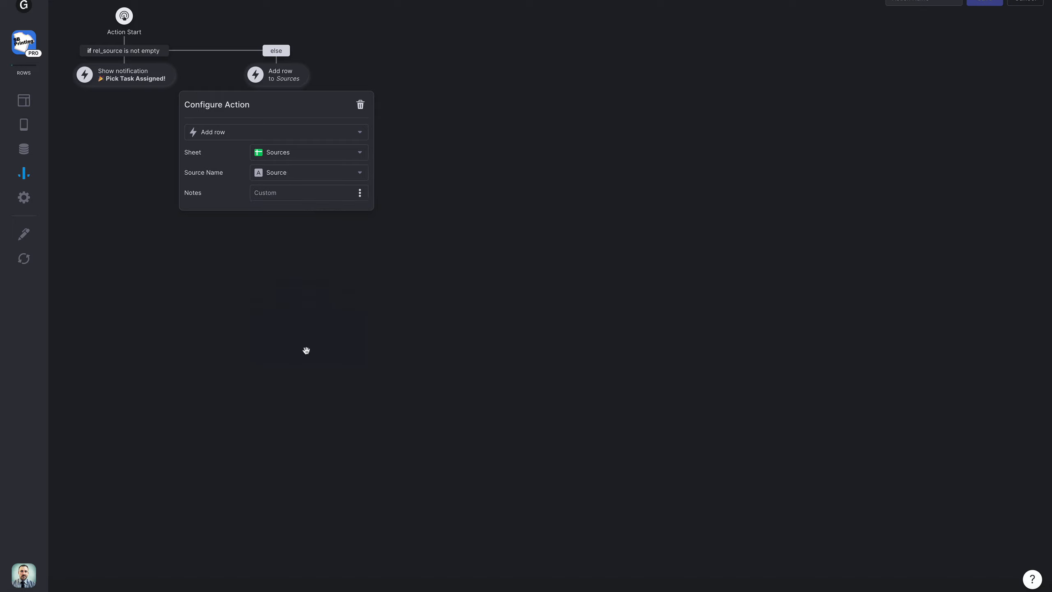
click(306, 348)
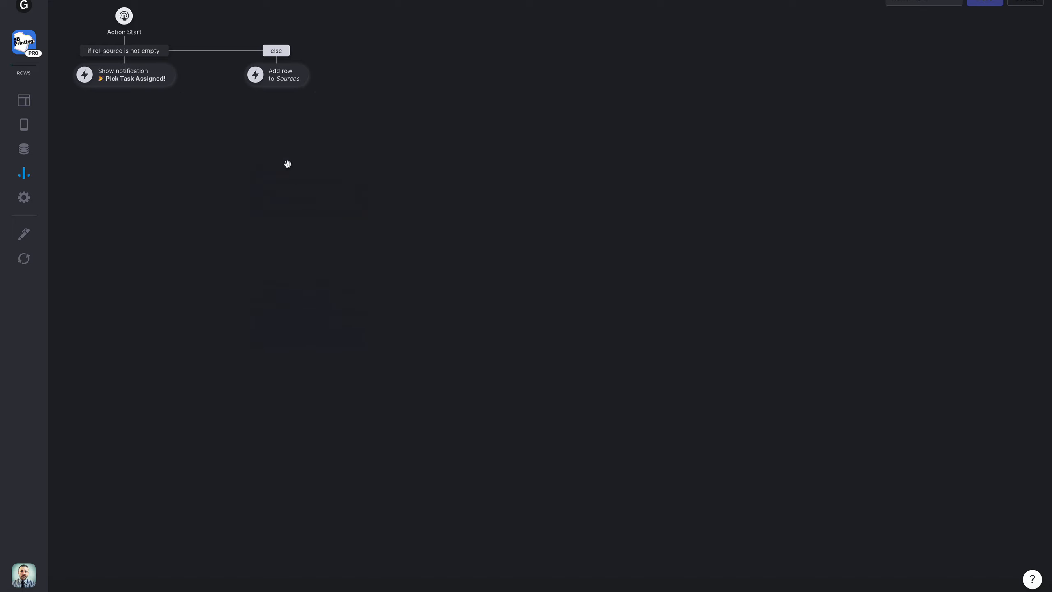
Add a Show notification action after the else branch's Add row action, with the message "Pick Task Assigned!".
click(277, 87)
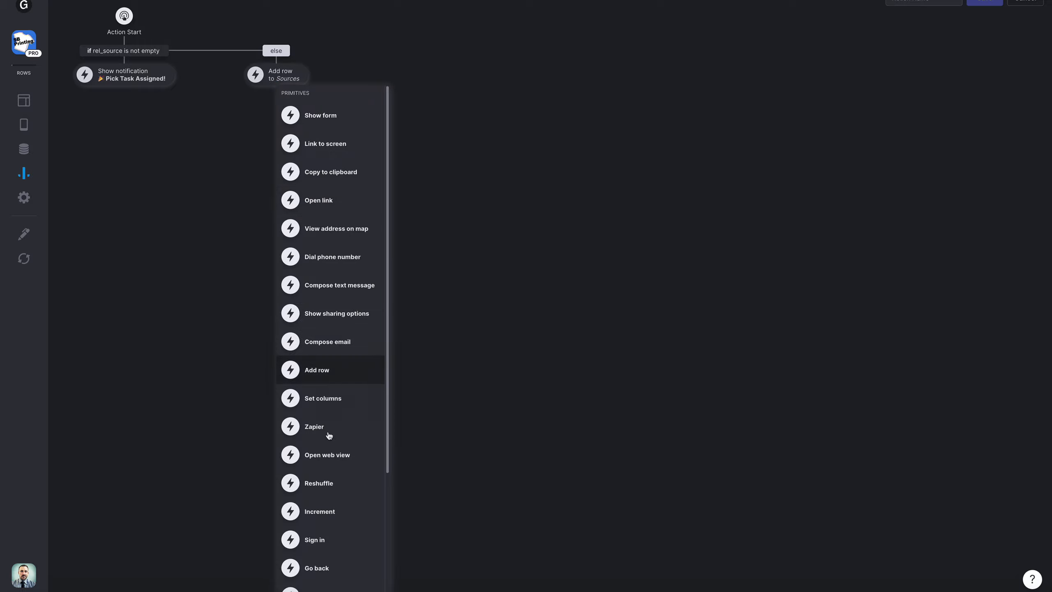
scroll(324, 528, down, 4)
click(327, 460)
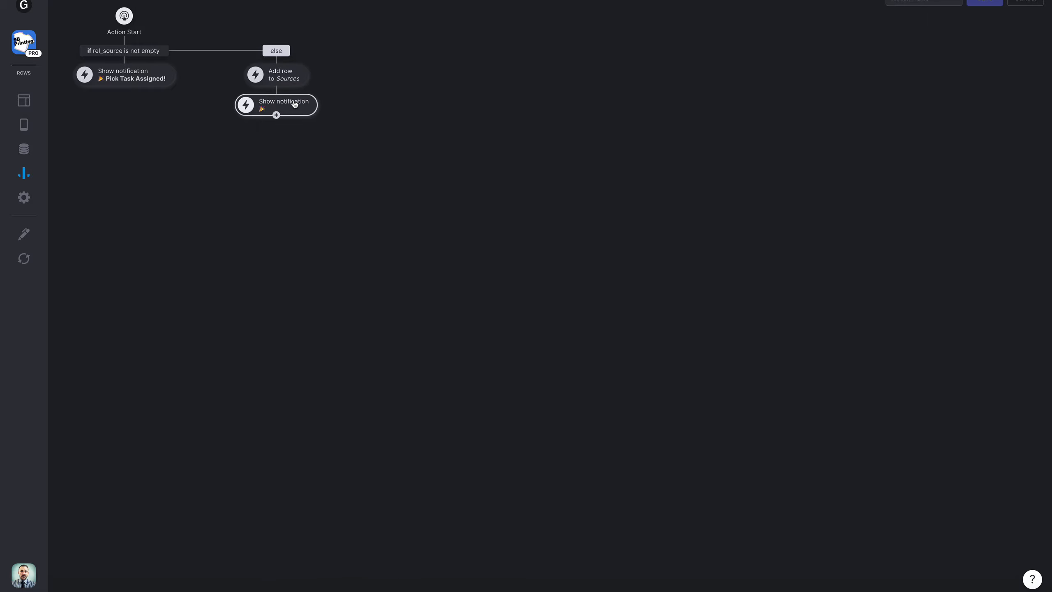
click(275, 108)
click(286, 185)
text(P)
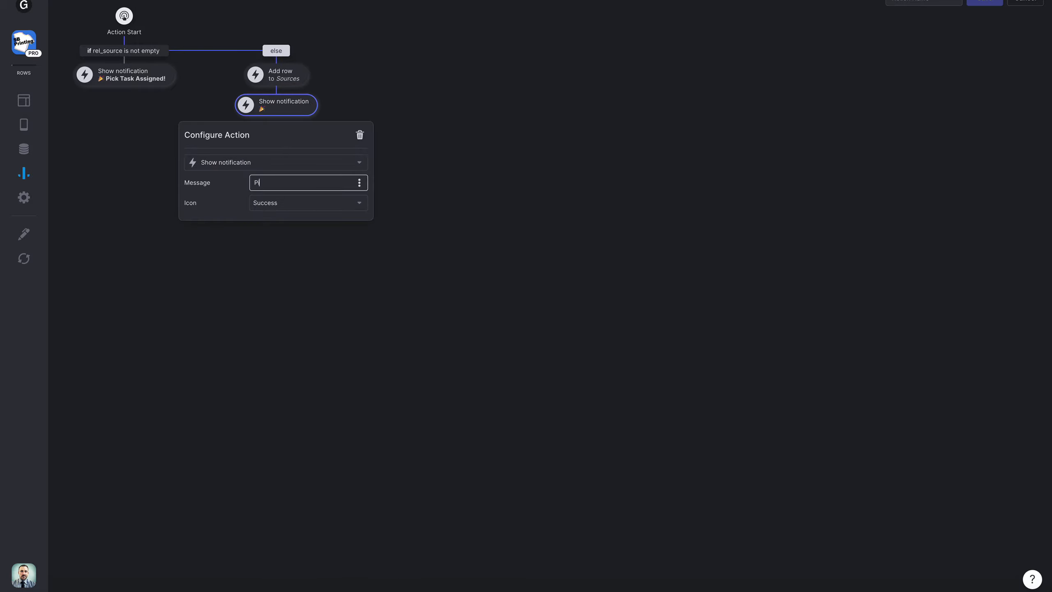
text(ick Task Assigned!)
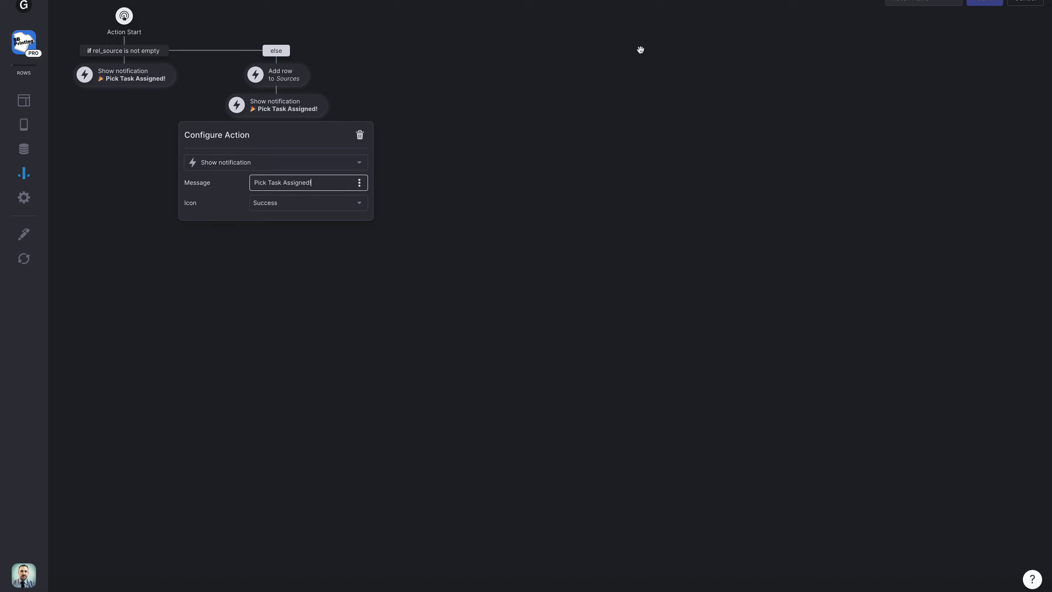
Name the custom action "Create new source upon creation", save it, and open the Pick Tasks add-form settings.
click(892, 3)
text(Create new source)
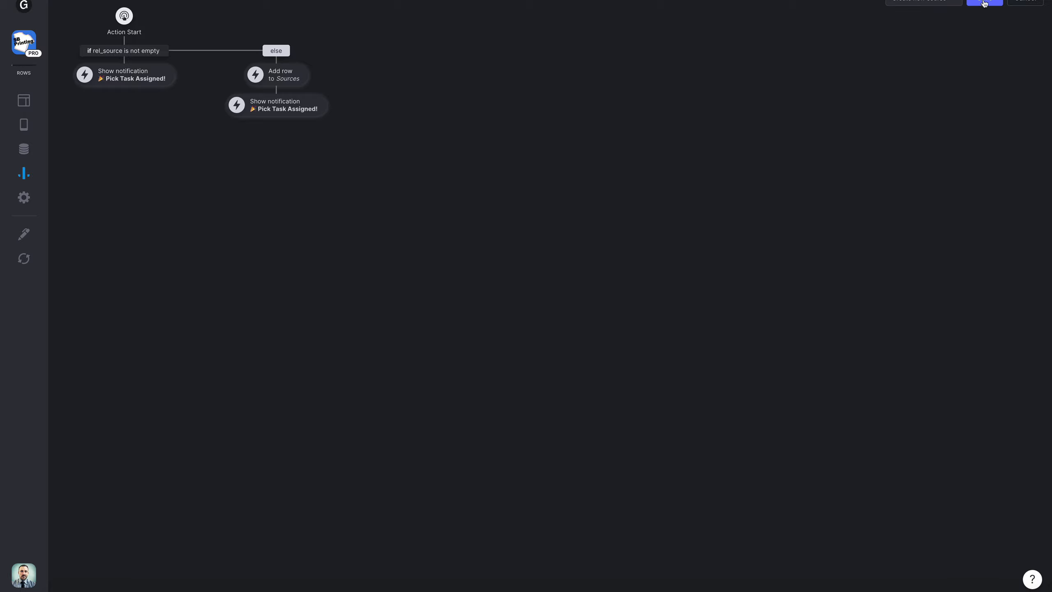
click(984, 3)
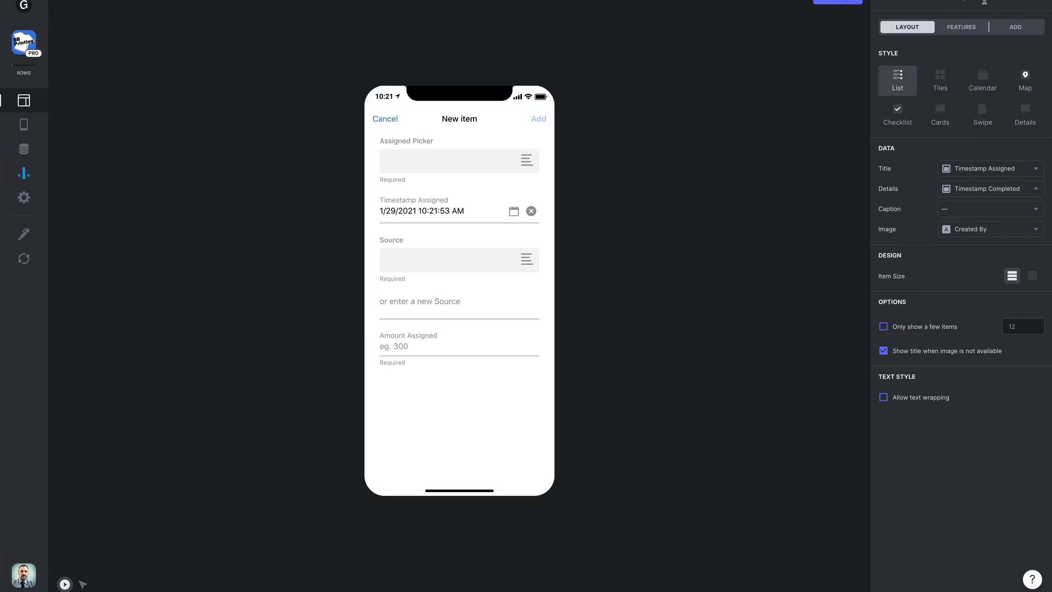
click(1025, 28)
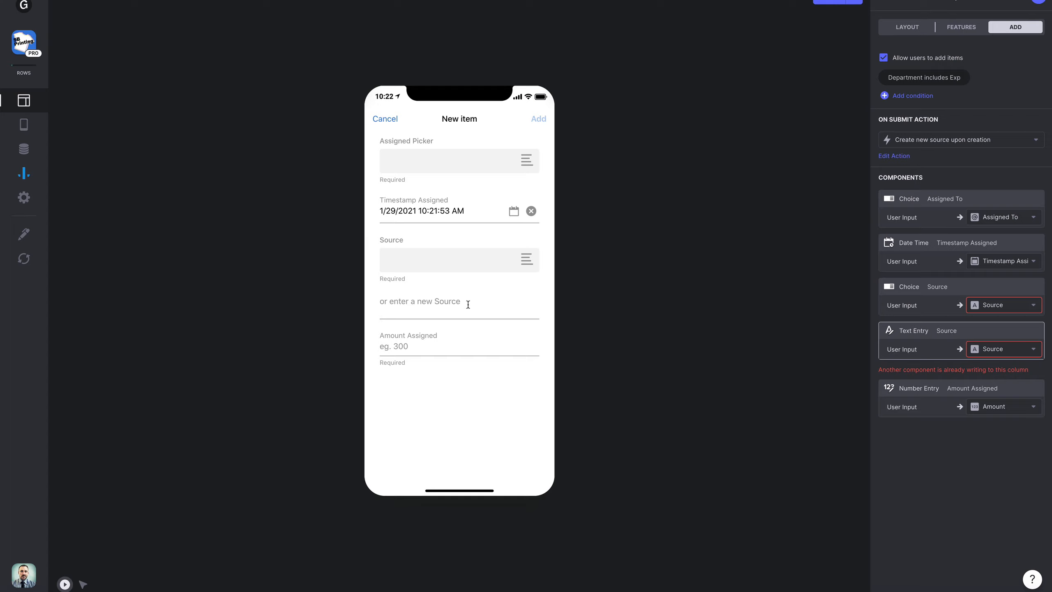
Submit a test pick task assigned to the first listed picker, with "New Source" entered as the new source and an amount of 100.
click(424, 163)
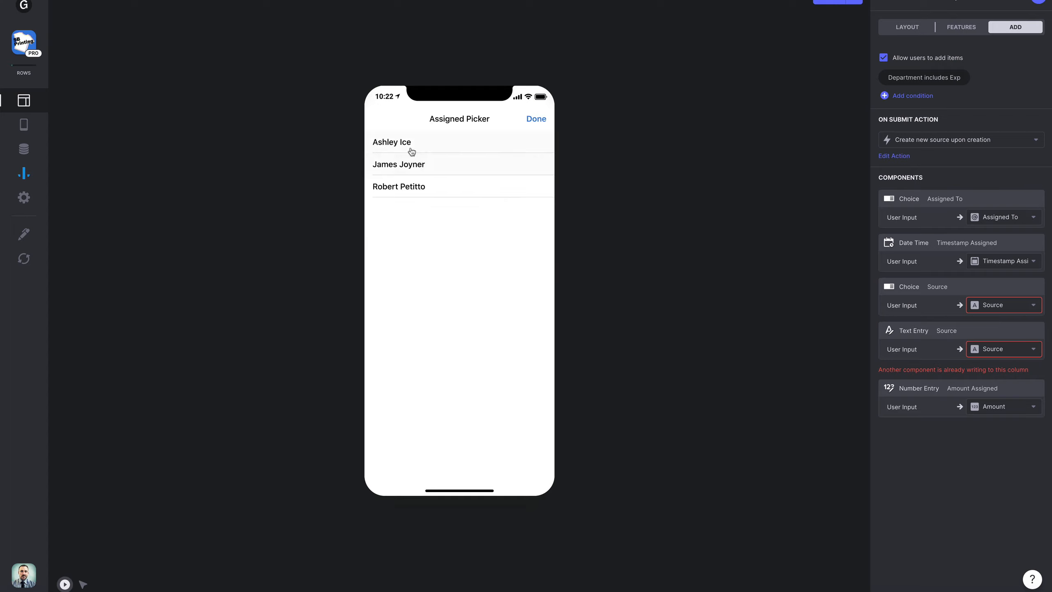
click(413, 146)
click(427, 267)
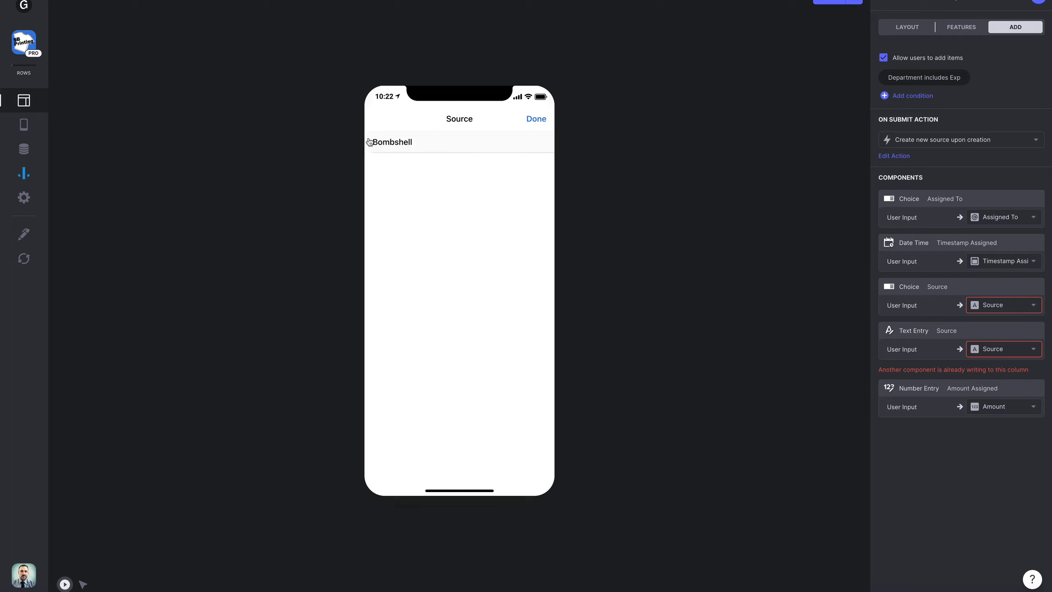
click(537, 118)
click(432, 302)
text(New Source)
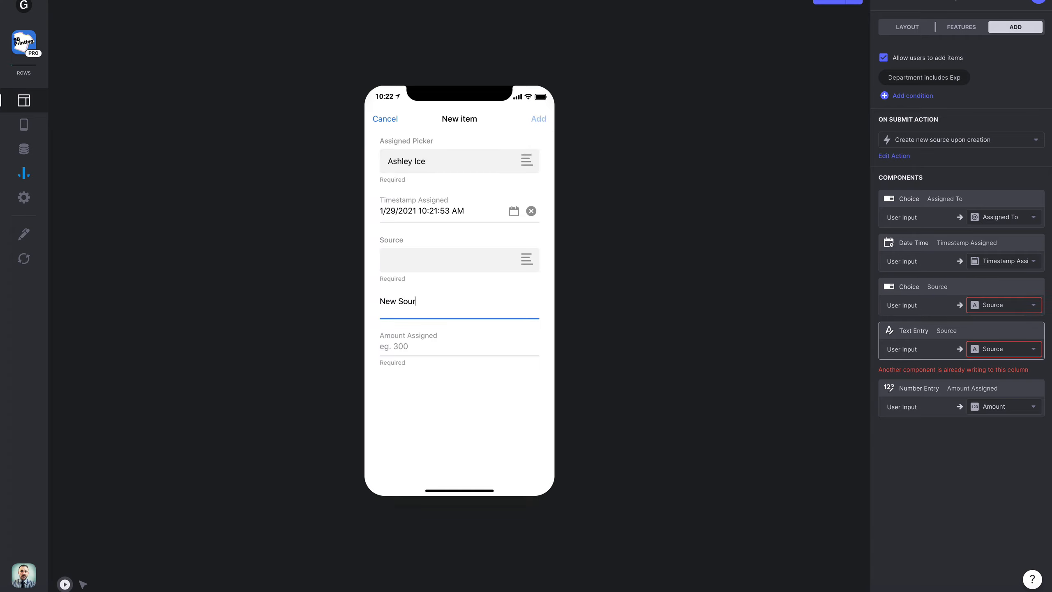
click(417, 326)
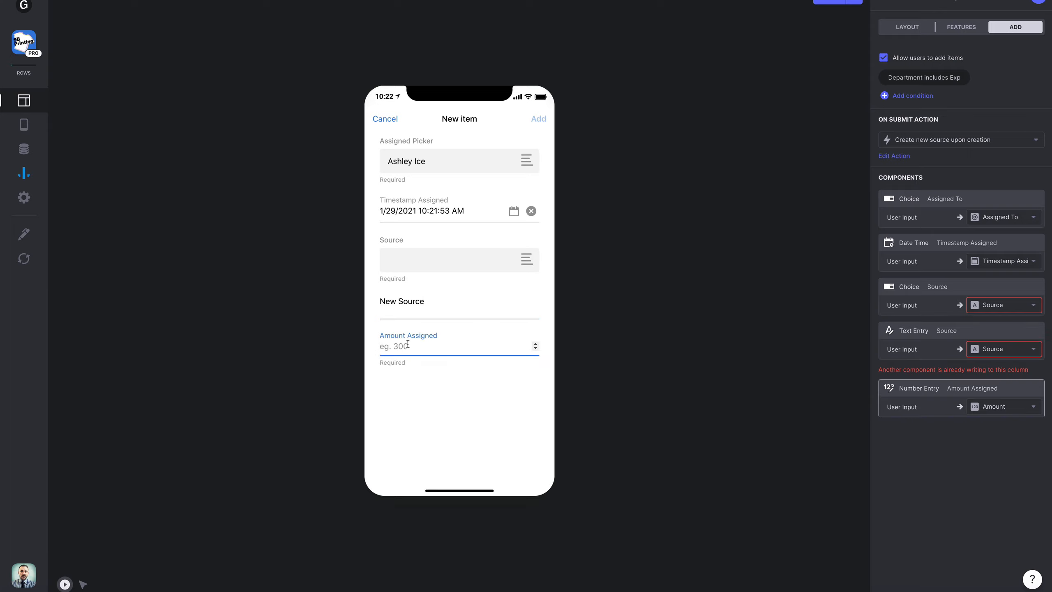
text(100)
click(538, 118)
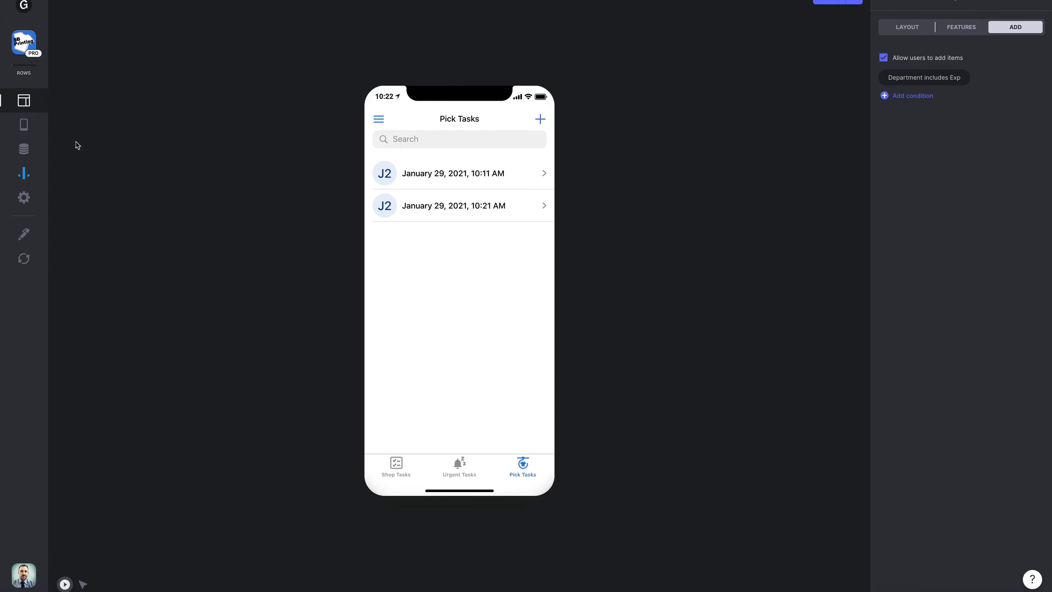
Open the Sources sheet in the data editor and check its rows for the newly submitted source.
click(24, 149)
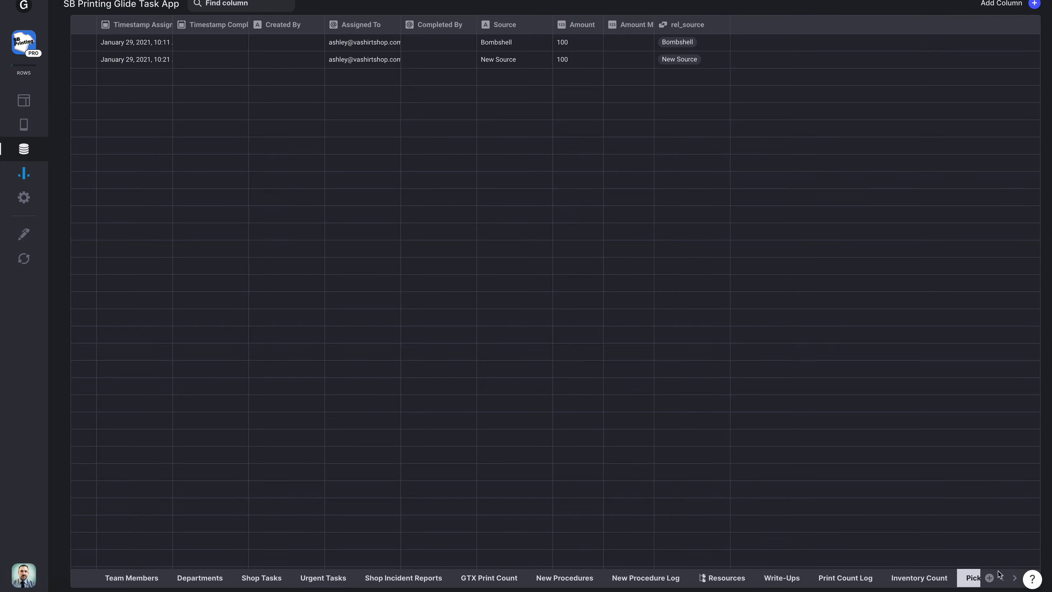
click(1014, 578)
click(957, 578)
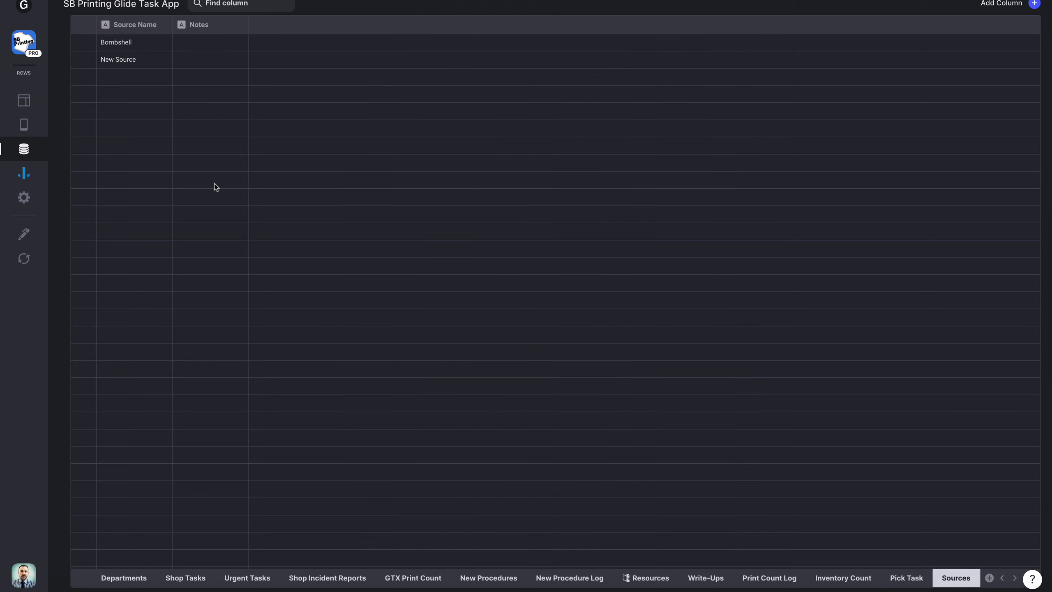
click(140, 59)
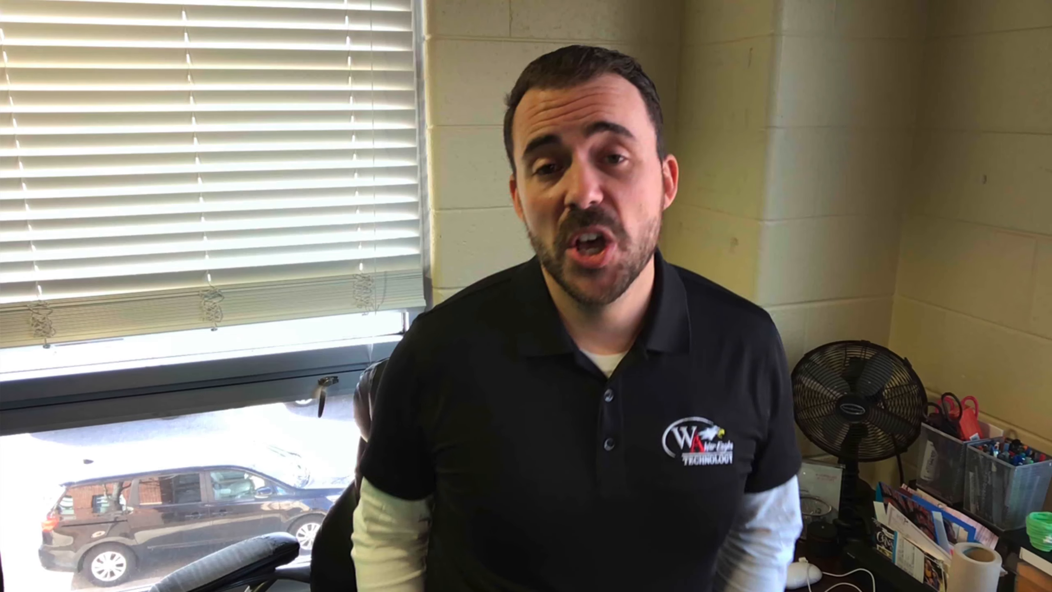